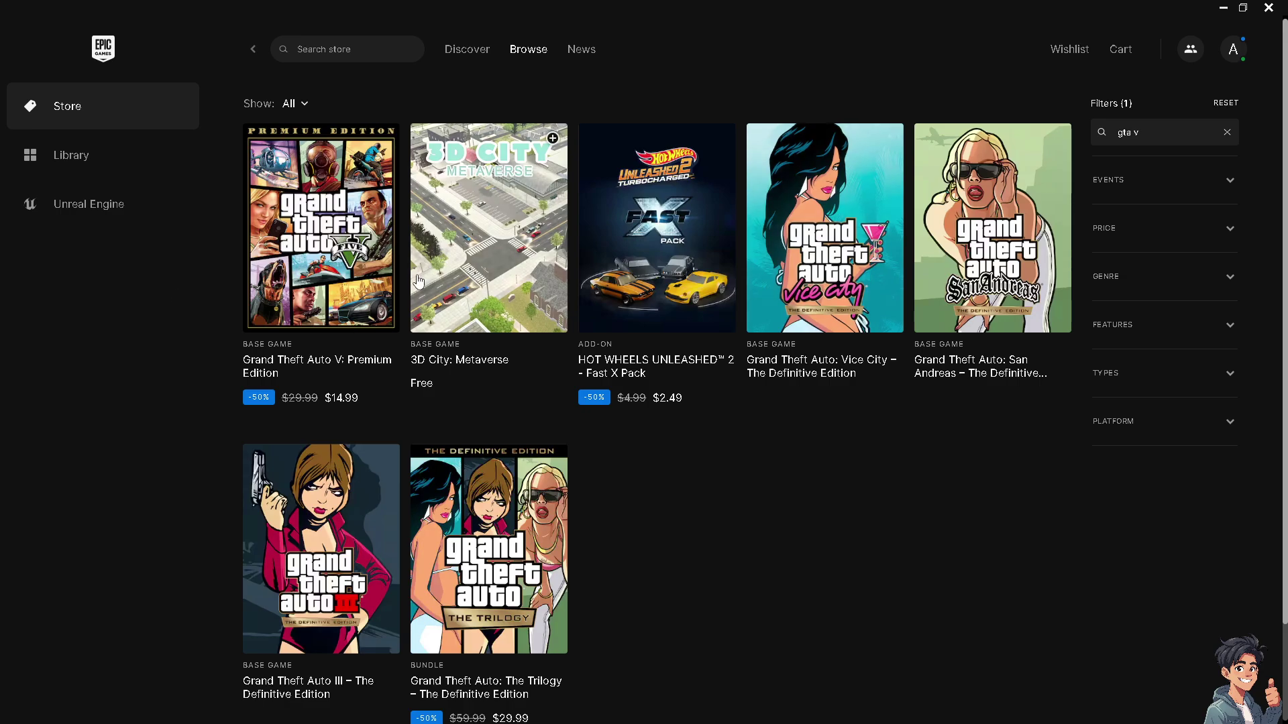
Open the Grand Theft Auto V: Premium Edition store page from its tile
{"action": "left_click", "coordinate": [342, 245]}
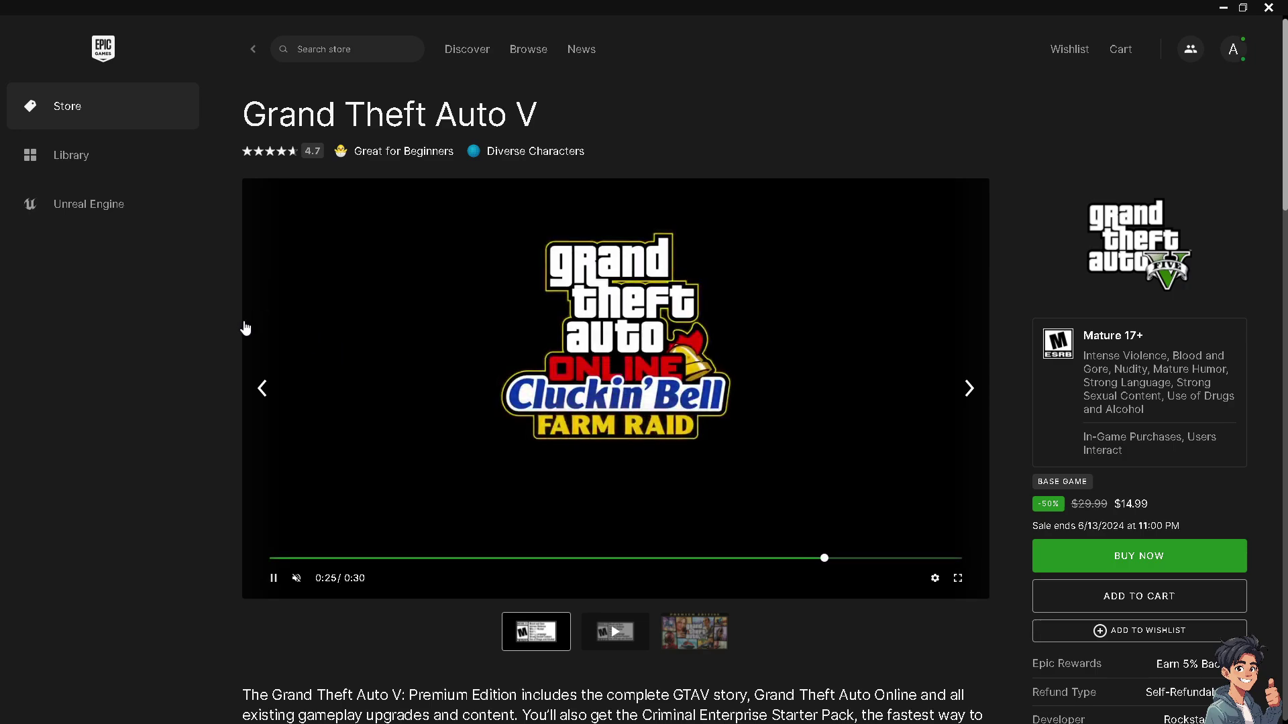
In the Library, search for GTA 5 and pick the Grand Theft Auto V: Premium Edition suggestion
{"action": "left_click", "coordinate": [96, 169]}
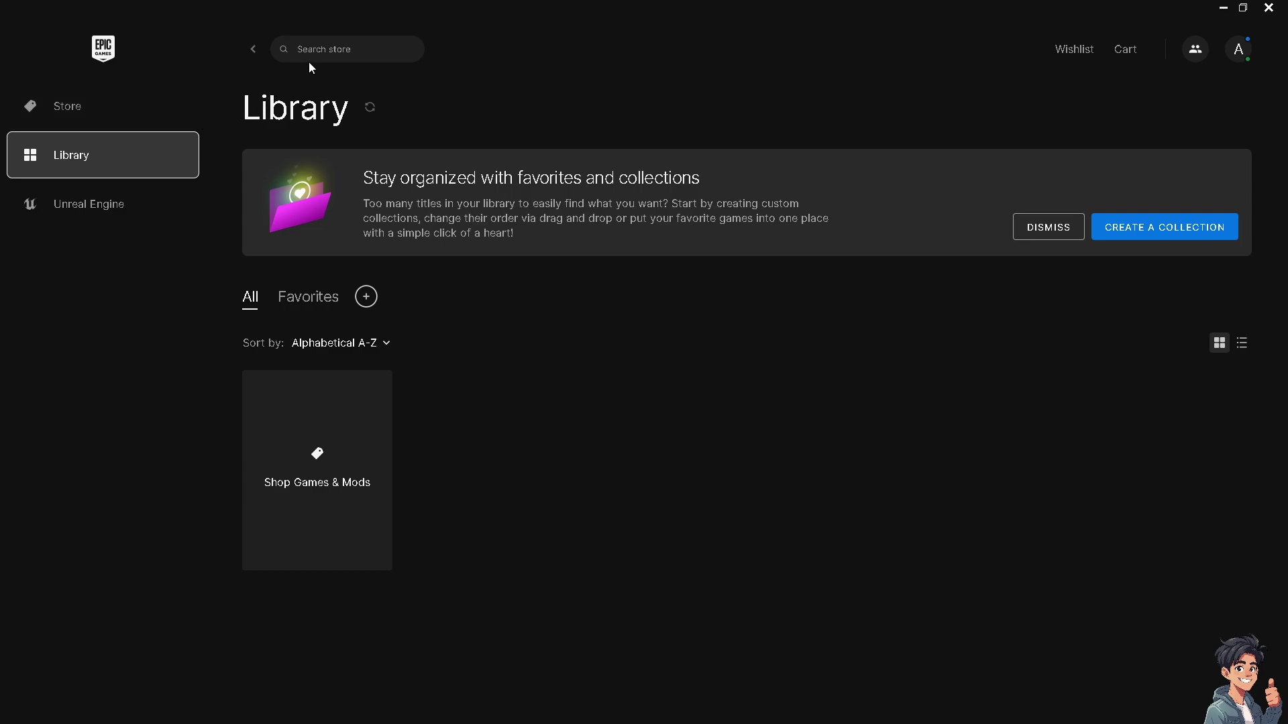
{"action": "left_click", "coordinate": [315, 50]}
{"action": "type", "text": "GTA 5"}
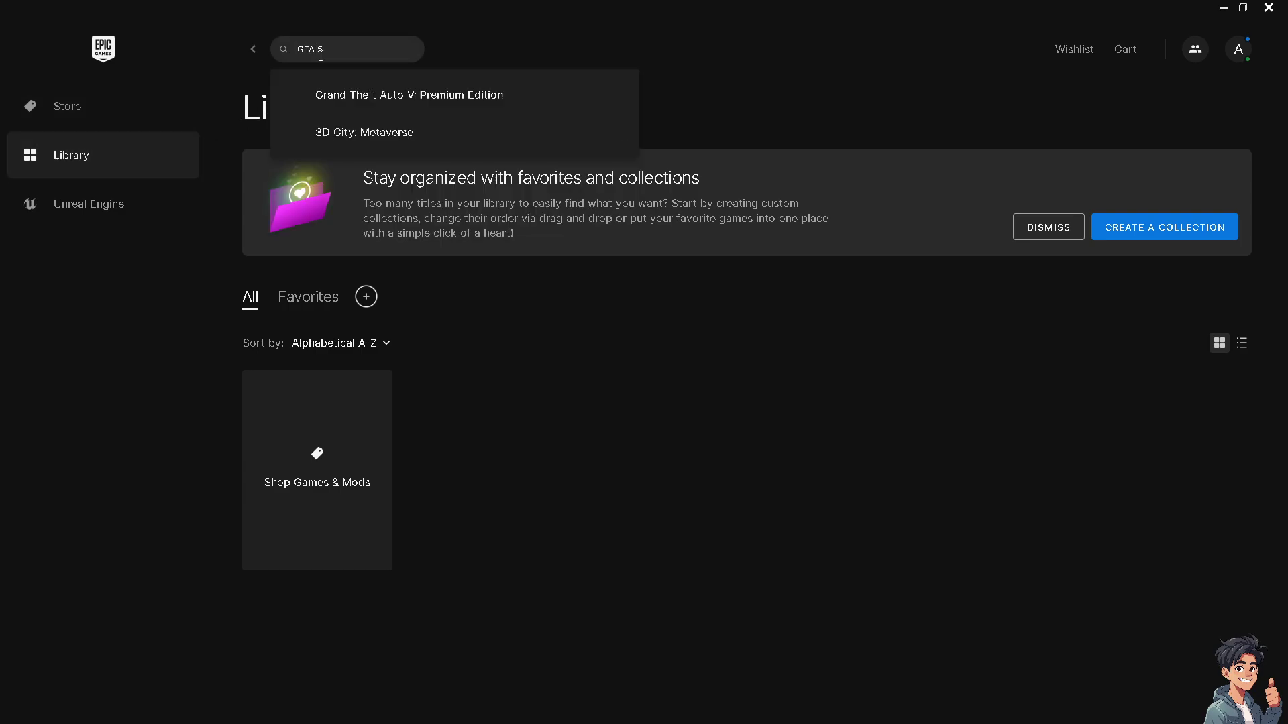
{"action": "left_click", "coordinate": [374, 97]}
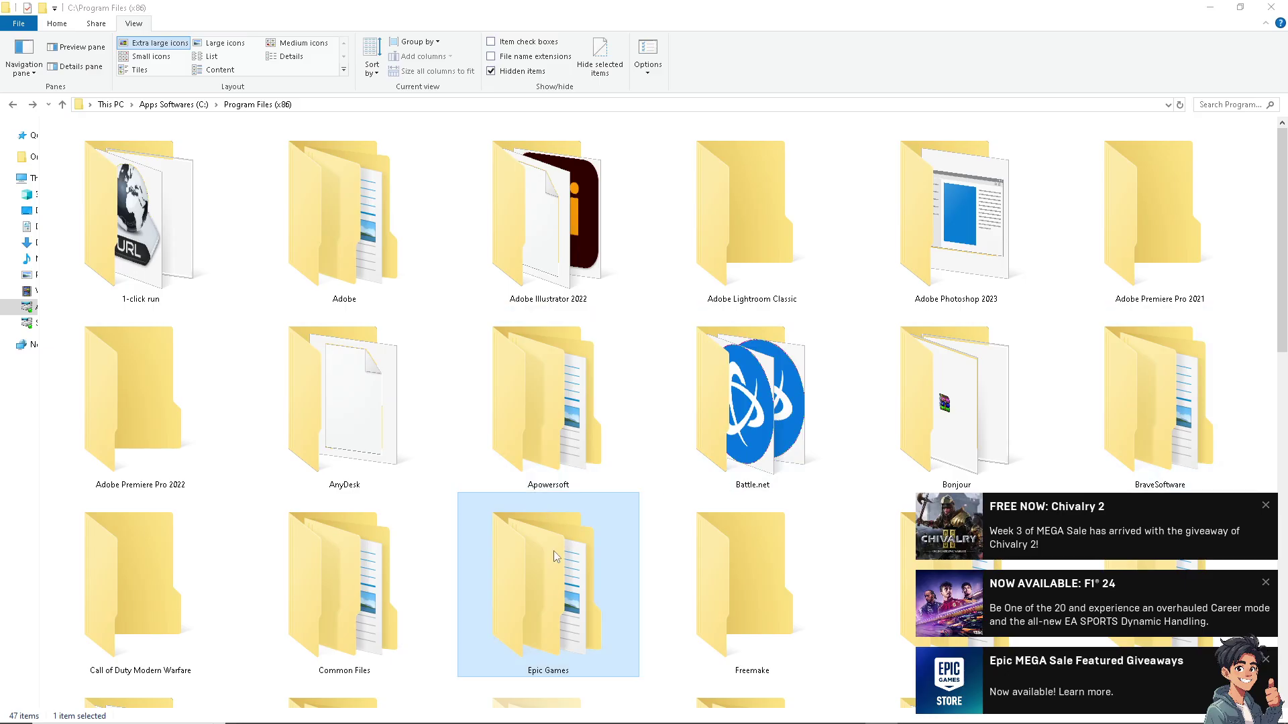
Open the Epic Games folder in Program Files (x86) to reveal the GTAV folder
{"action": "double_click", "coordinate": [546, 557]}
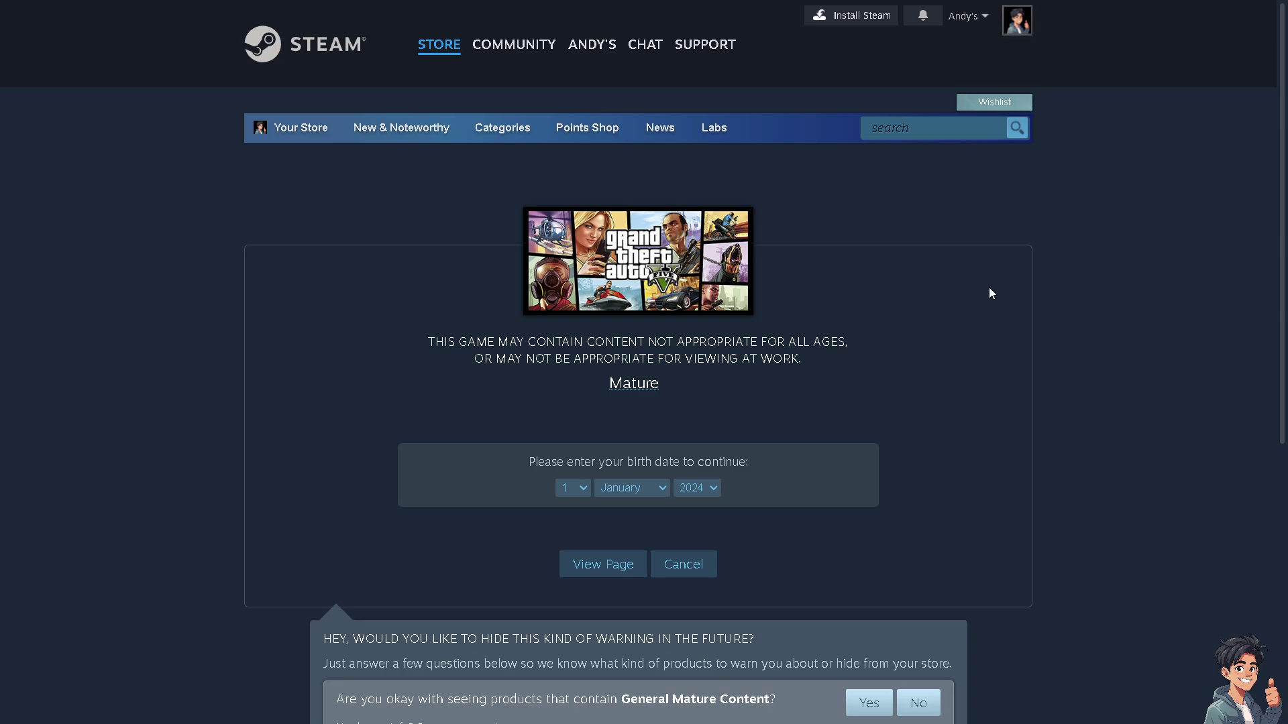
Enter birth year 2008 on the Grand Theft Auto V age gate and dismiss the refusal
{"action": "left_click", "coordinate": [705, 491]}
{"action": "left_click", "coordinate": [692, 240]}
{"action": "left_click", "coordinate": [605, 569]}
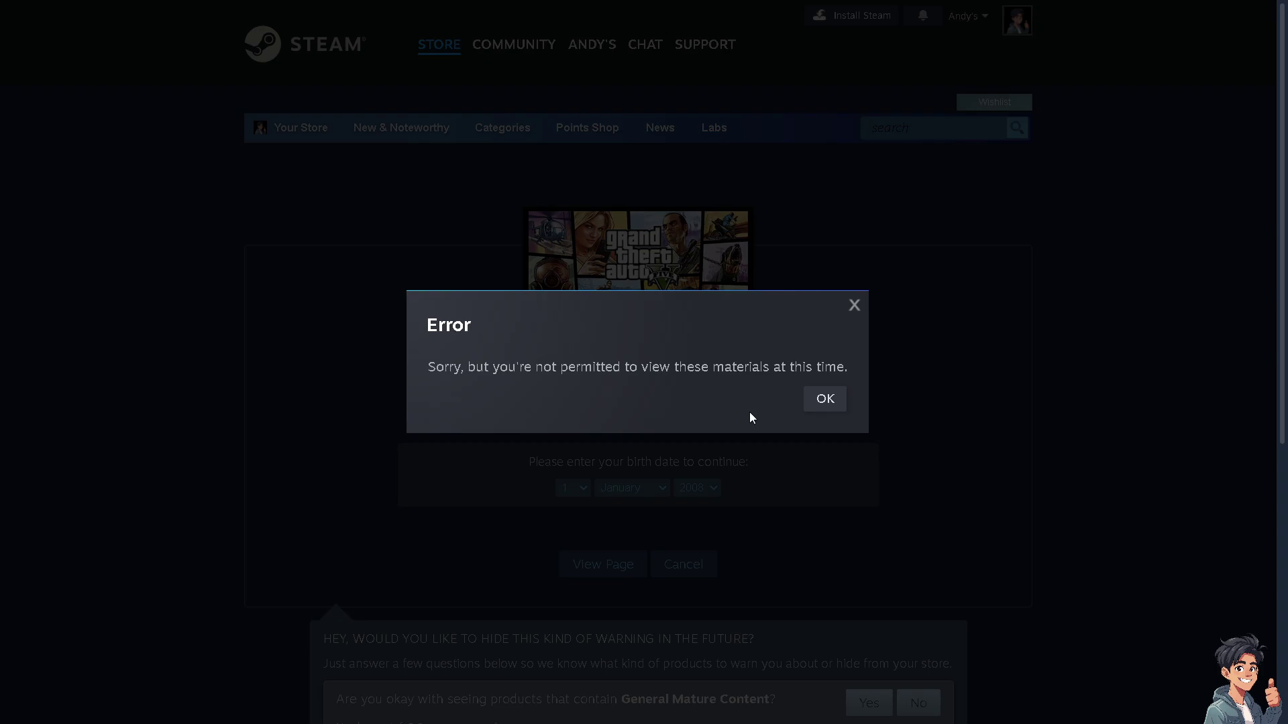
{"action": "left_click", "coordinate": [824, 401]}
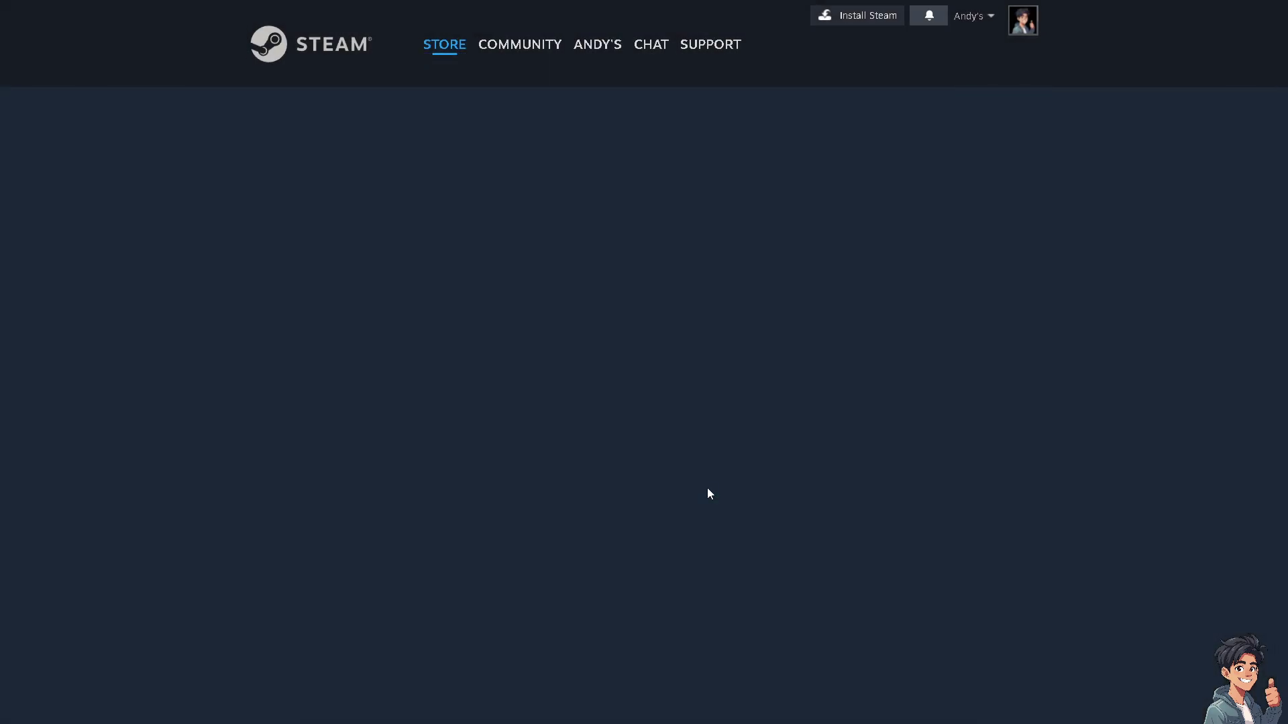